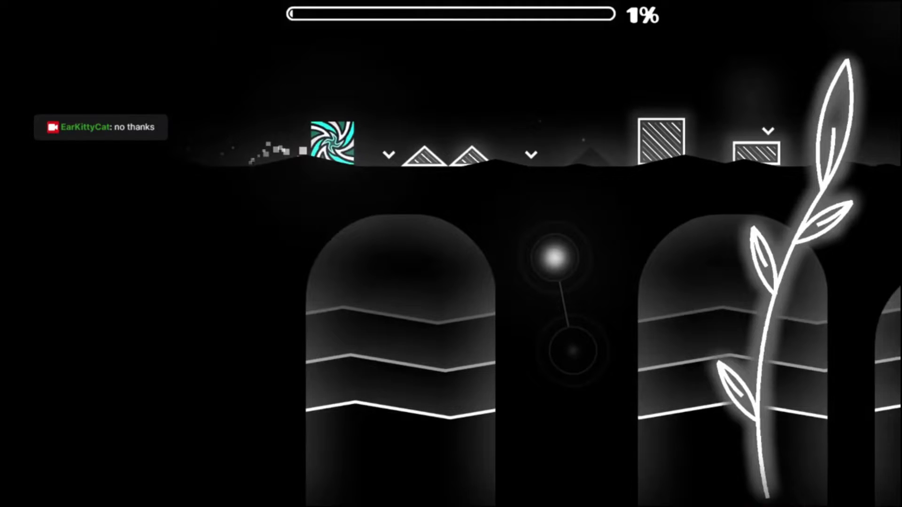
Pause The Negative mid-run after reaching a new best of 53%
key(Escape)
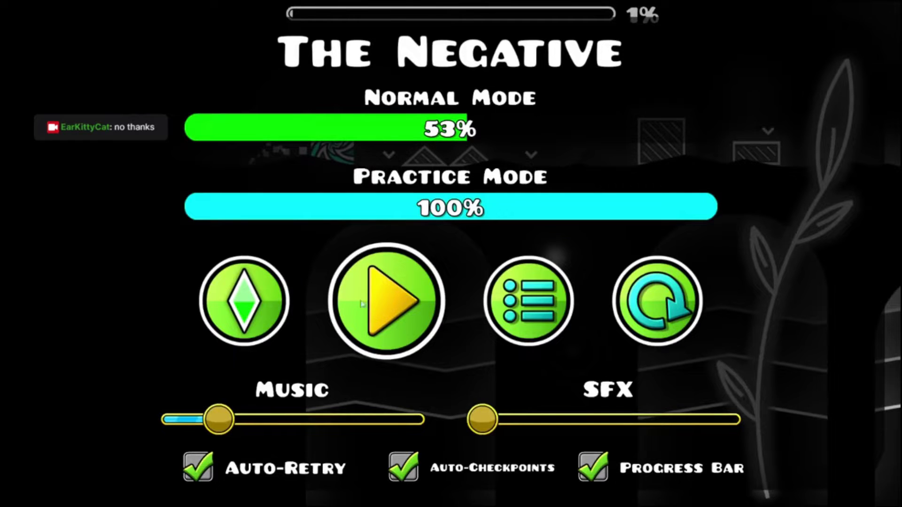
Resume The Negative from the pause menu and jump the cube over the opening spikes
click(403, 314)
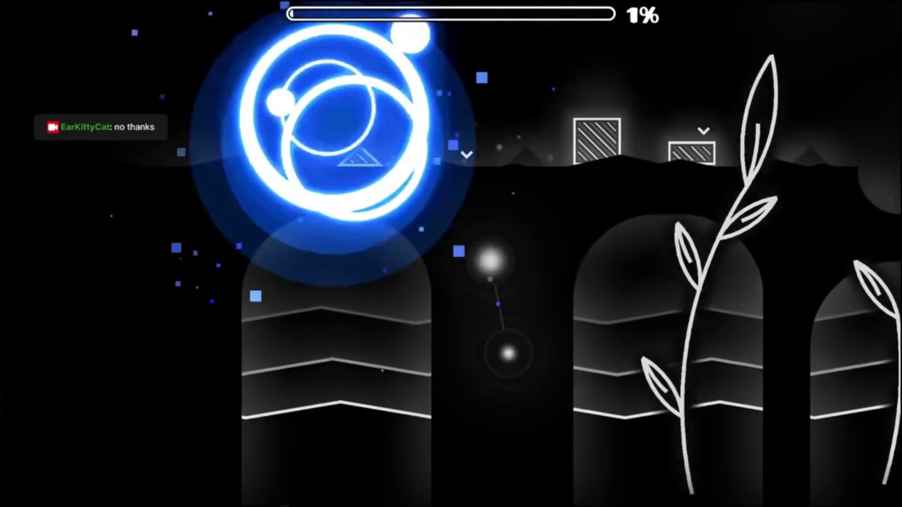
key(space)
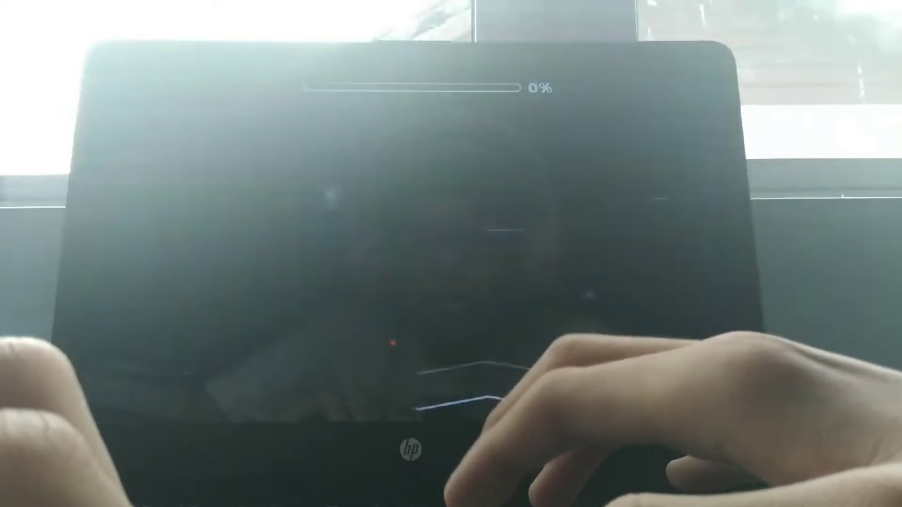
Flip gravity off the ceiling on another early attempt peaking around 16%
key(space)
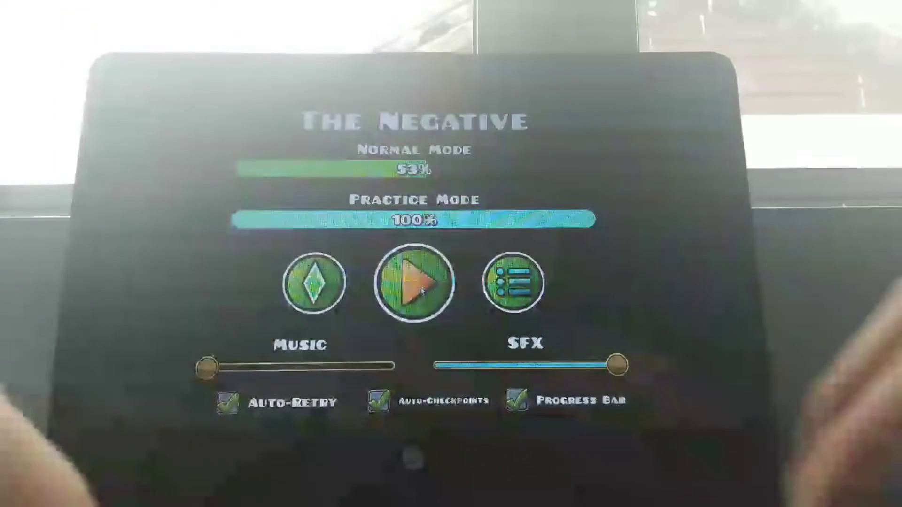
Resume The Negative from the pause menu and retry the opening section up to about 25%
click(420, 287)
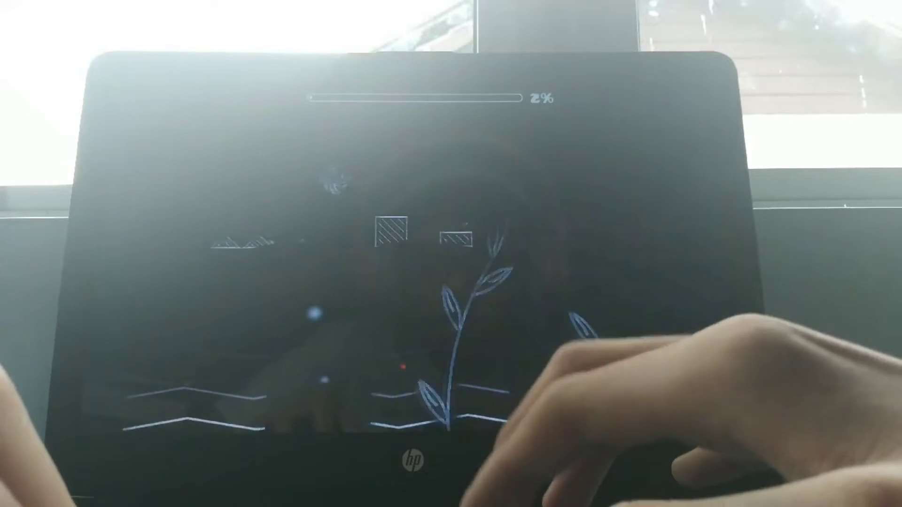
Jump over spikes and onto the tall striped block on an attempt that crashes at 25%
key(space)
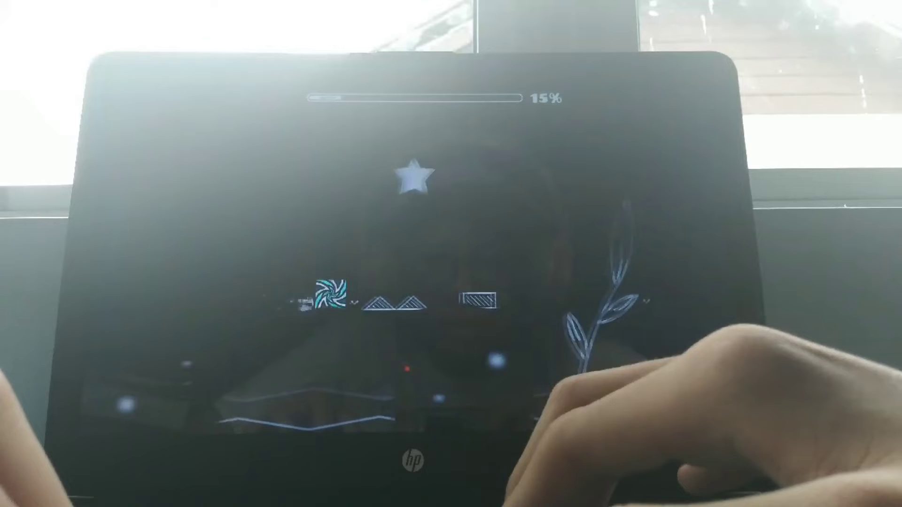
key(space)
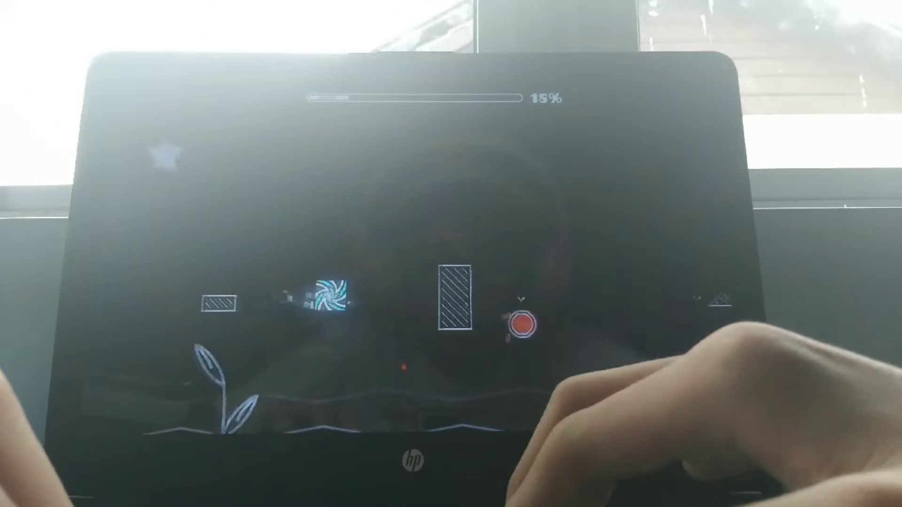
key(space)
key(space)
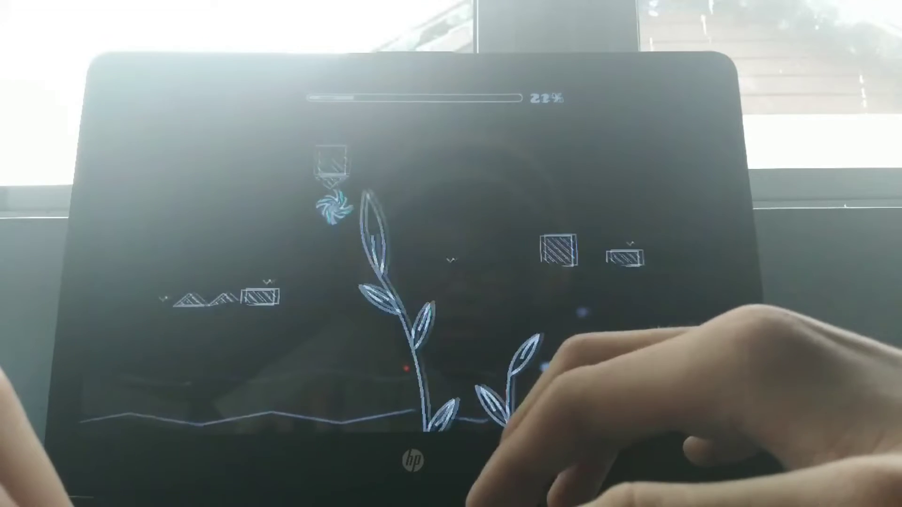
key(space)
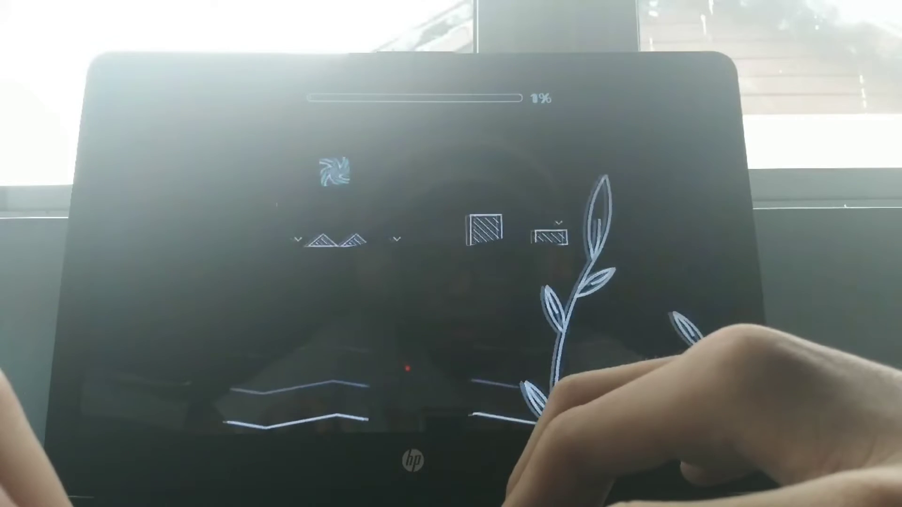
Jump through the opening obstacles across two quick restarts, reaching about 9%
key(space)
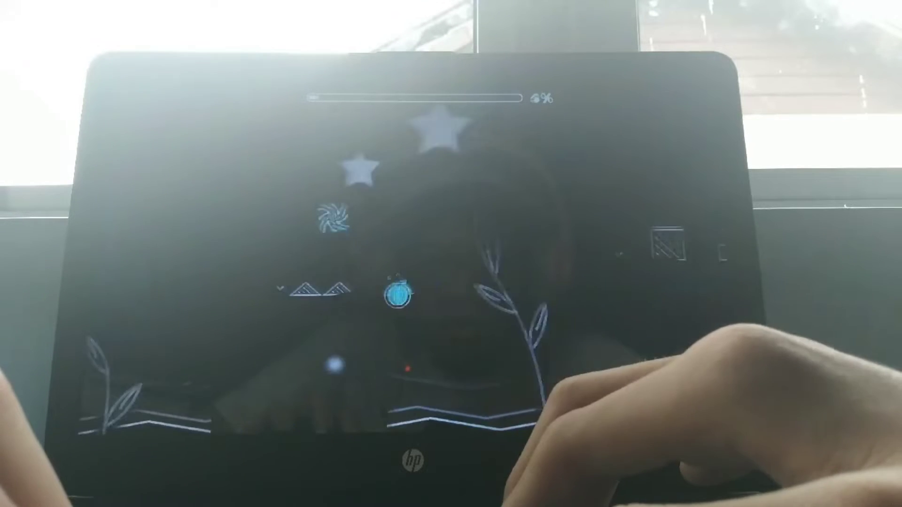
key(space)
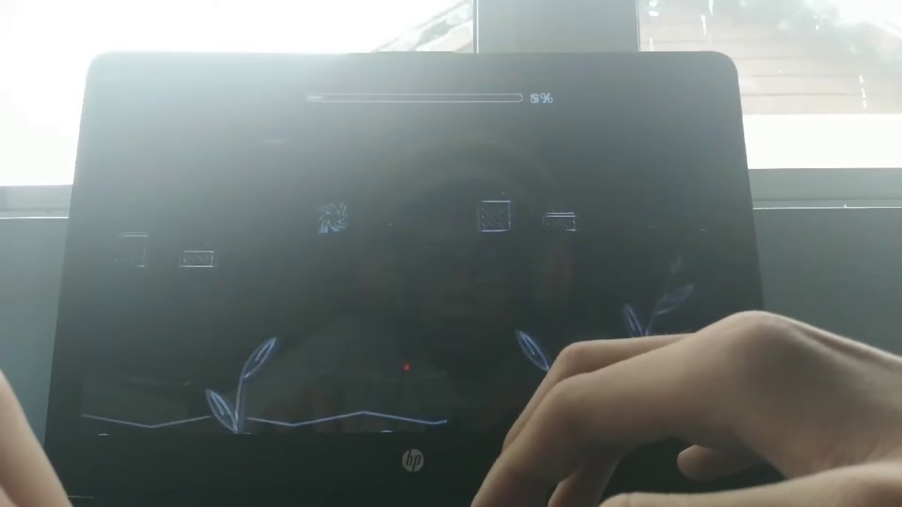
key(space)
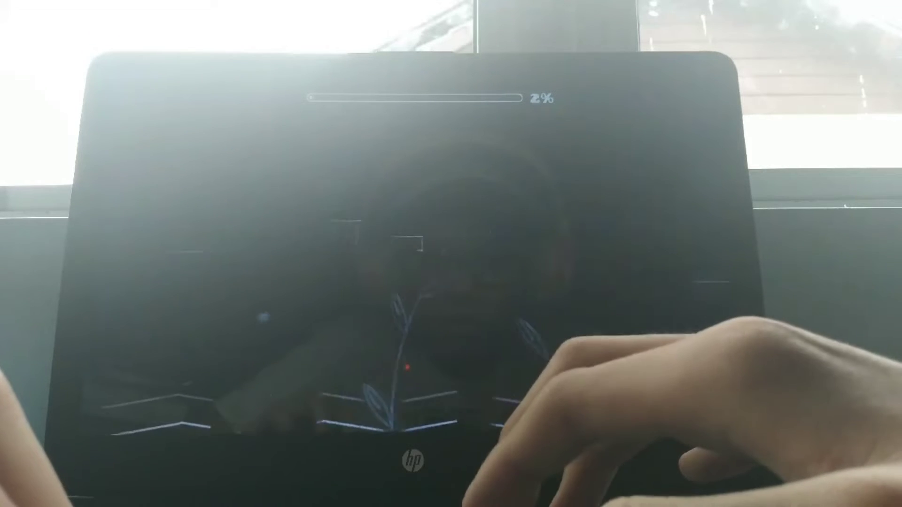
key(space)
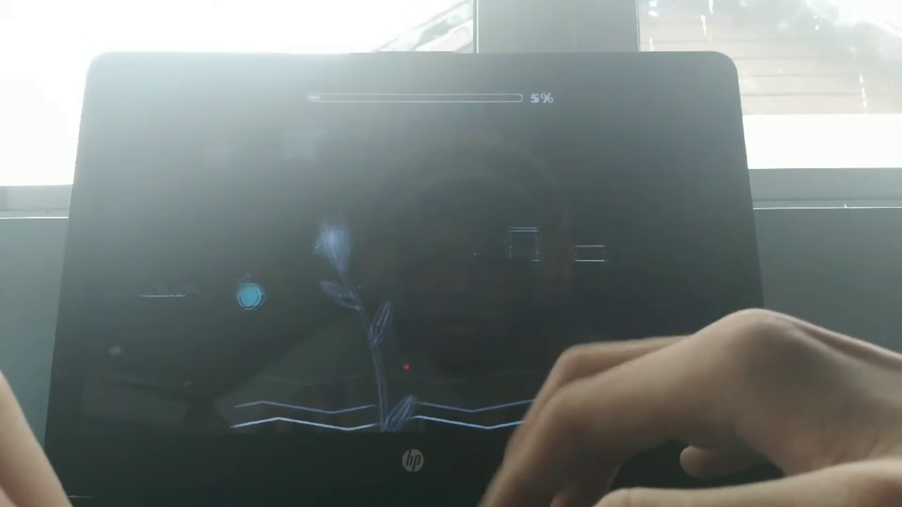
key(space)
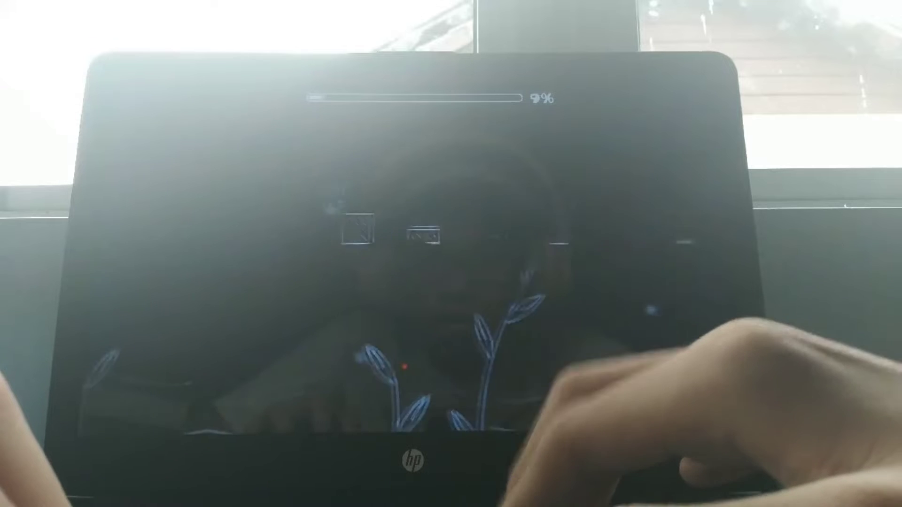
key(space)
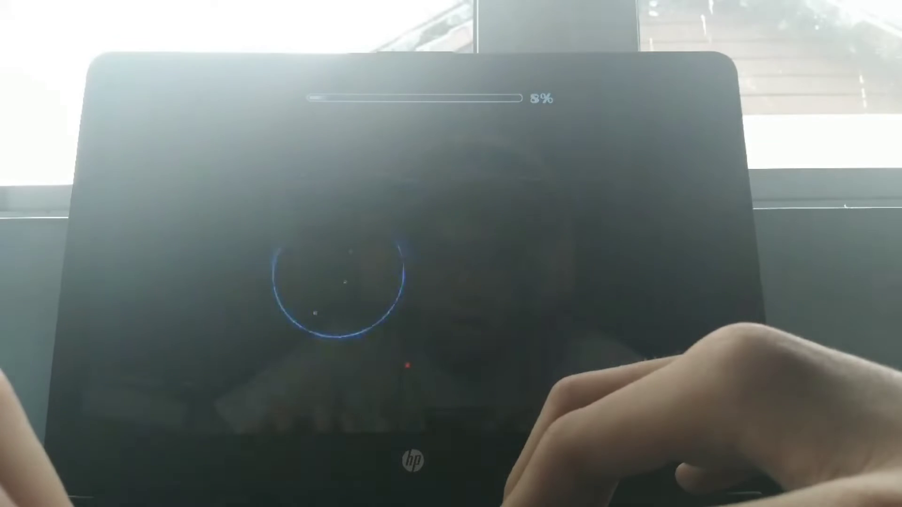
Jump the opening spikes and the next obstacle on a fresh attempt after the 55% best
key(space)
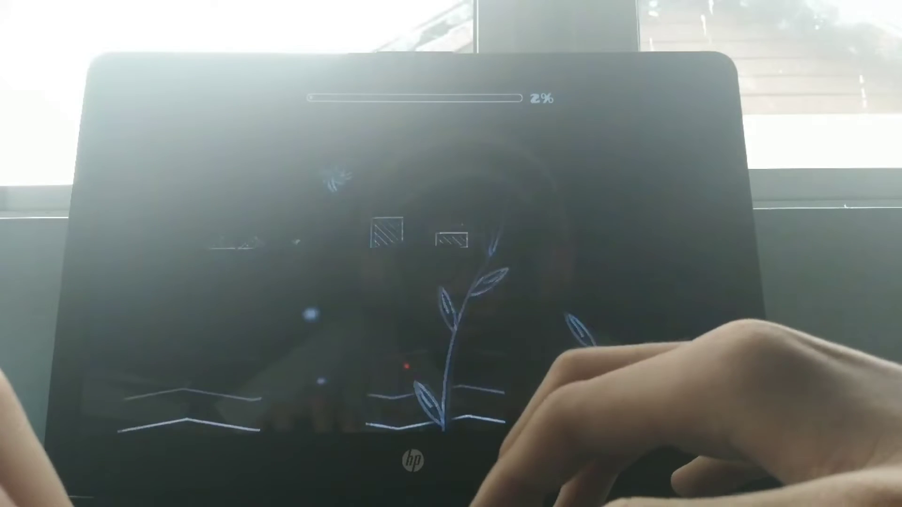
key(space)
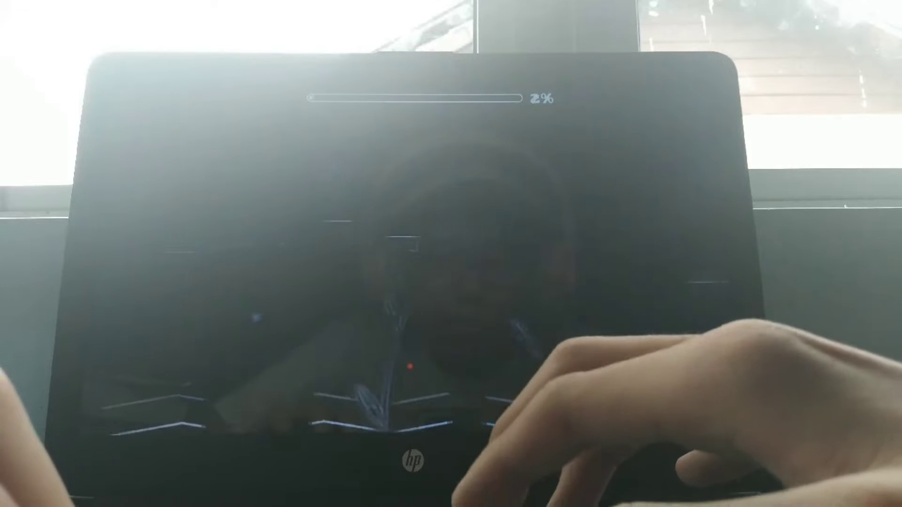
Stay airborne through the early sections and hop across the moon ground onto platforms at 72%
key(space)
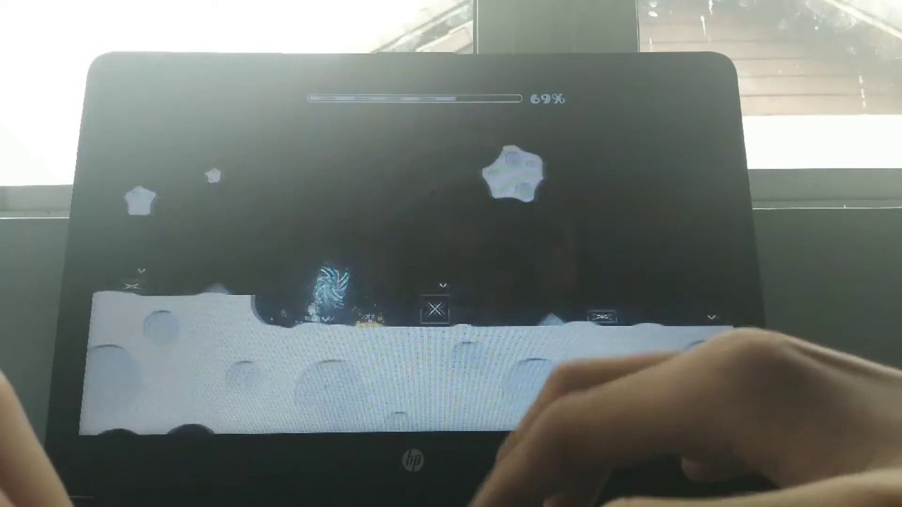
key(space)
key(space)
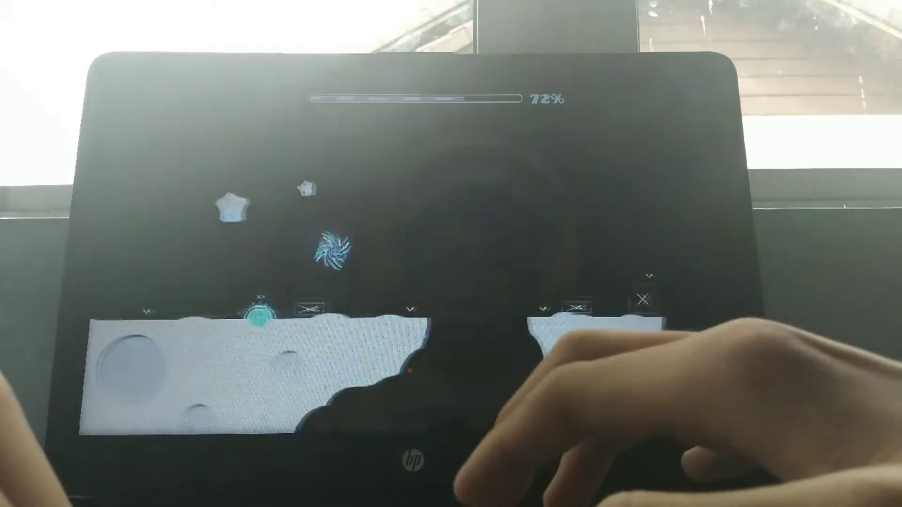
key(space)
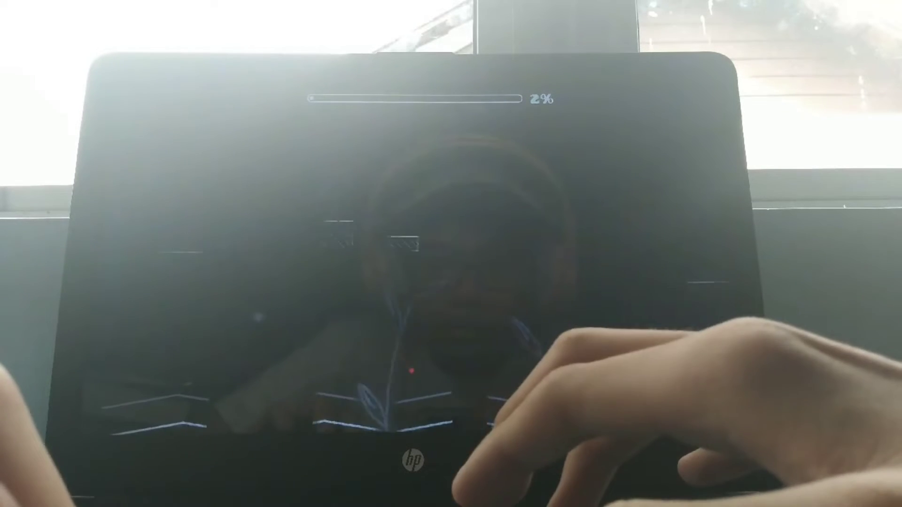
Flip the ball's gravity repeatedly to dodge blocks on the attempt reaching a new best of 76%
key(space)
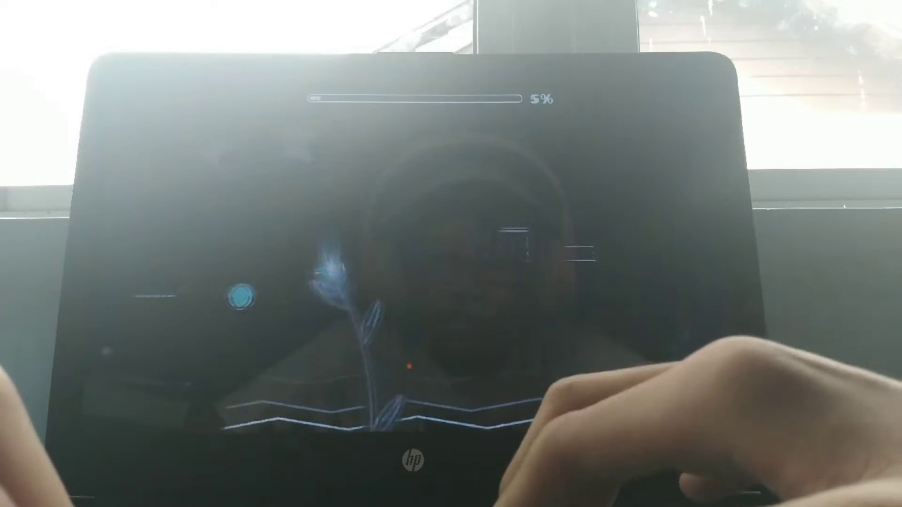
key(space)
key(space)
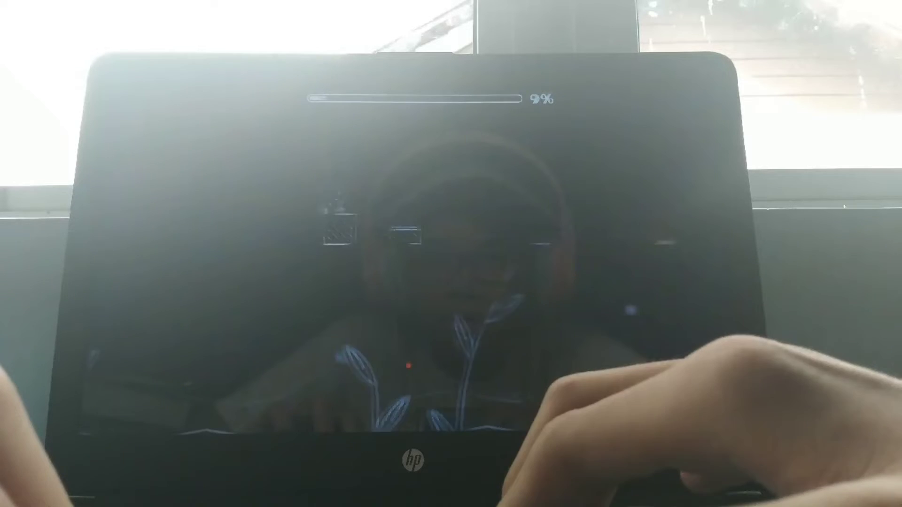
key(space)
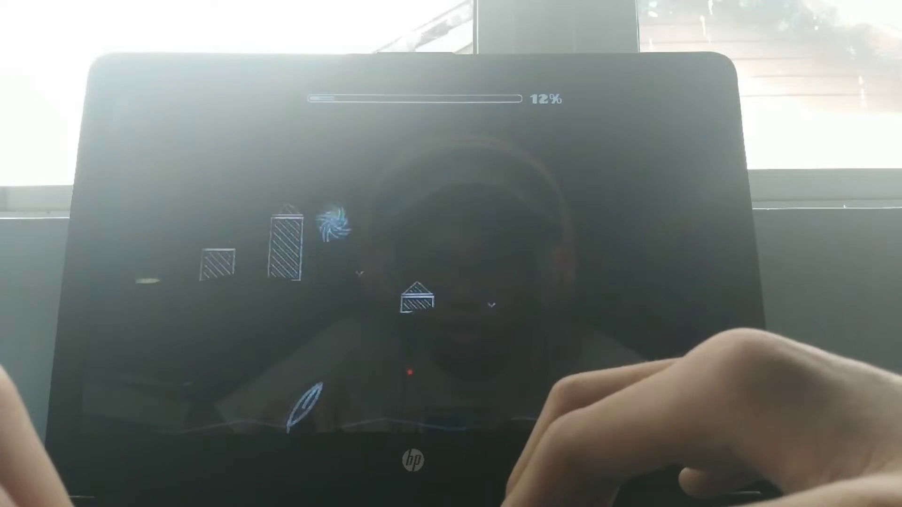
key(space)
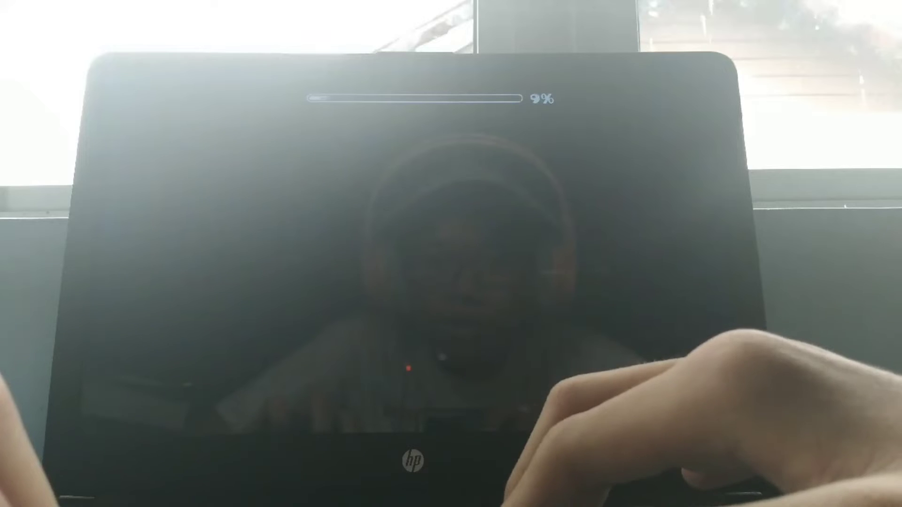
key(space)
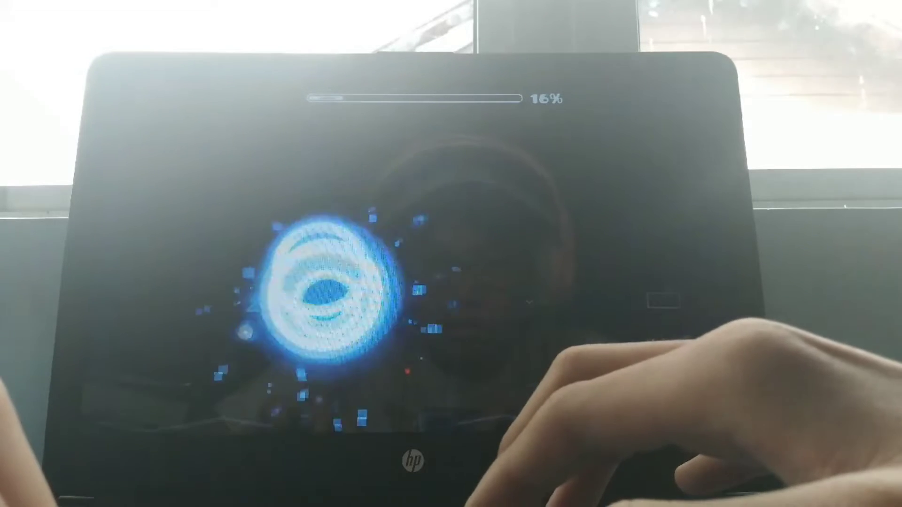
Raise the ship before crashing, then jump the spikes on the restarted attempt
key(space)
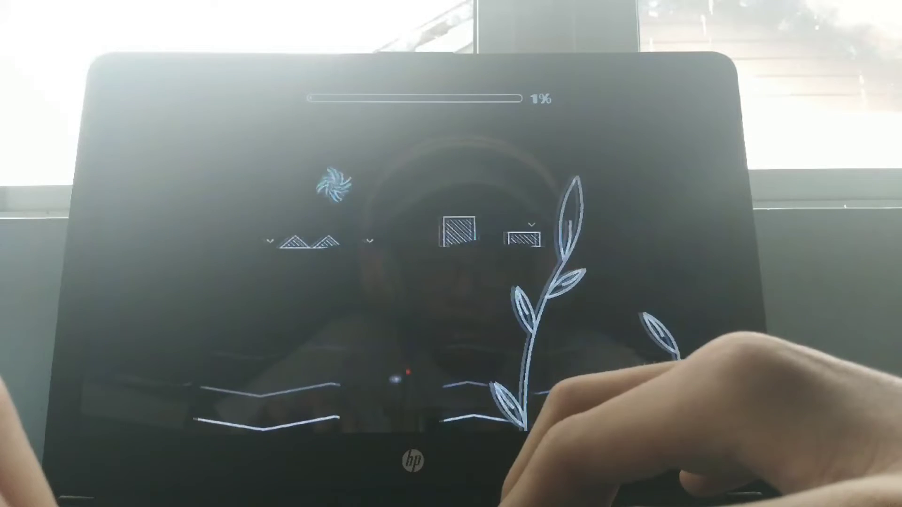
key(space)
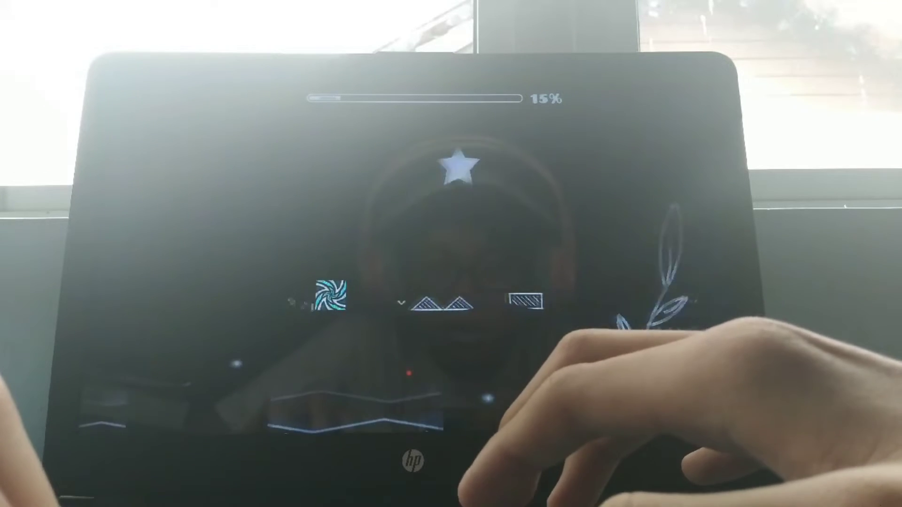
key(space)
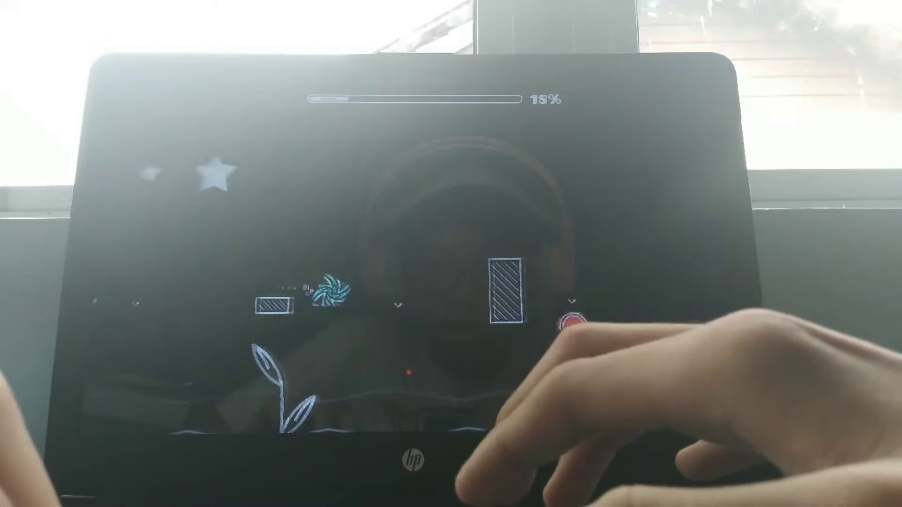
key(space)
key(space)
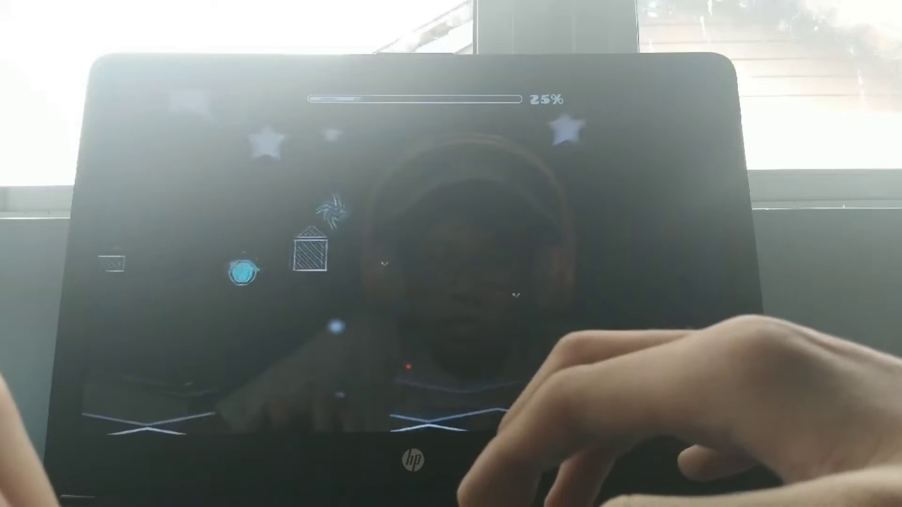
Steer the wave through the zigzag passage and clear blocks and spikes, reaching 34%
key(space)
key(space)
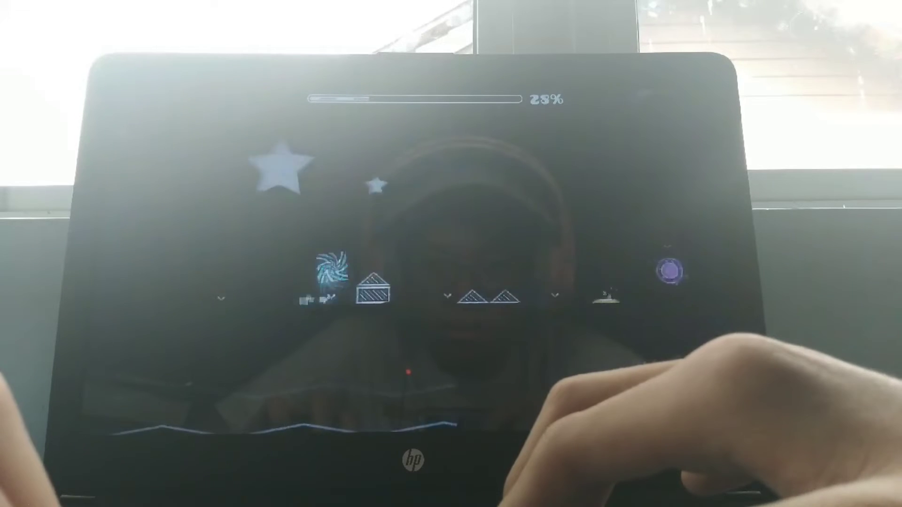
key(space)
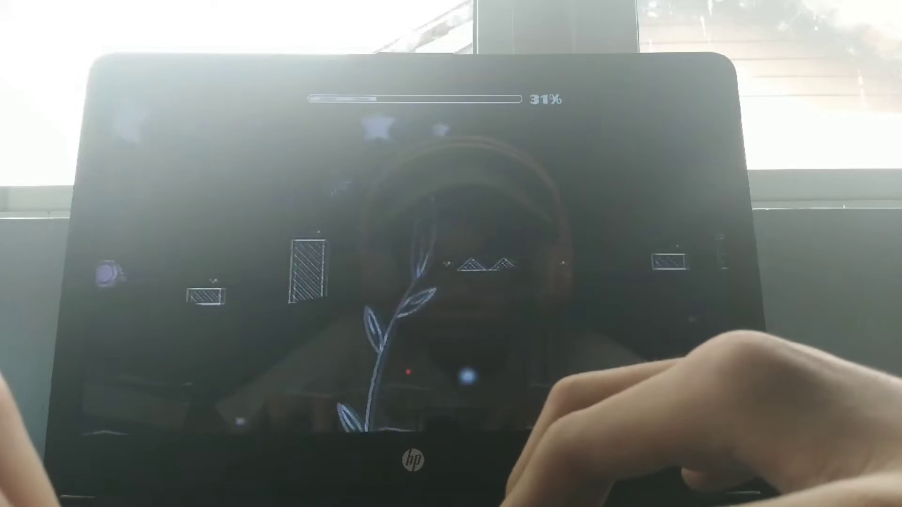
key(space)
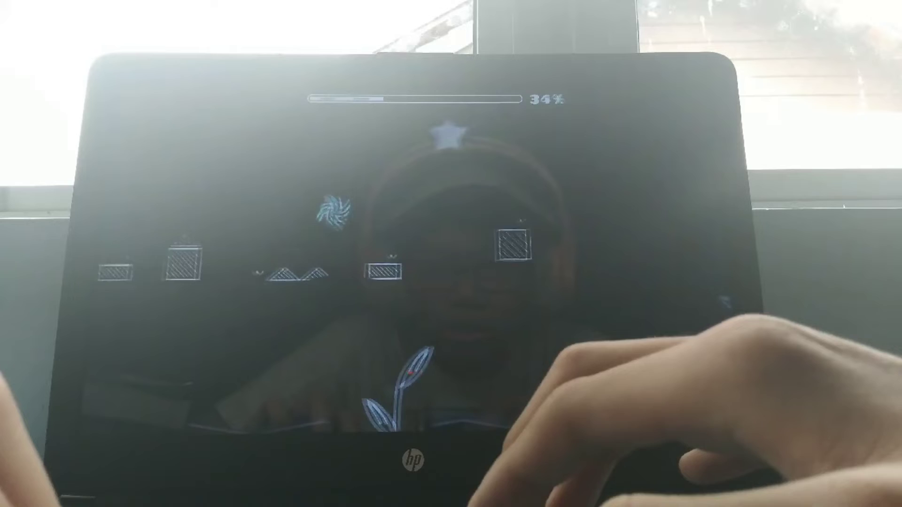
key(space)
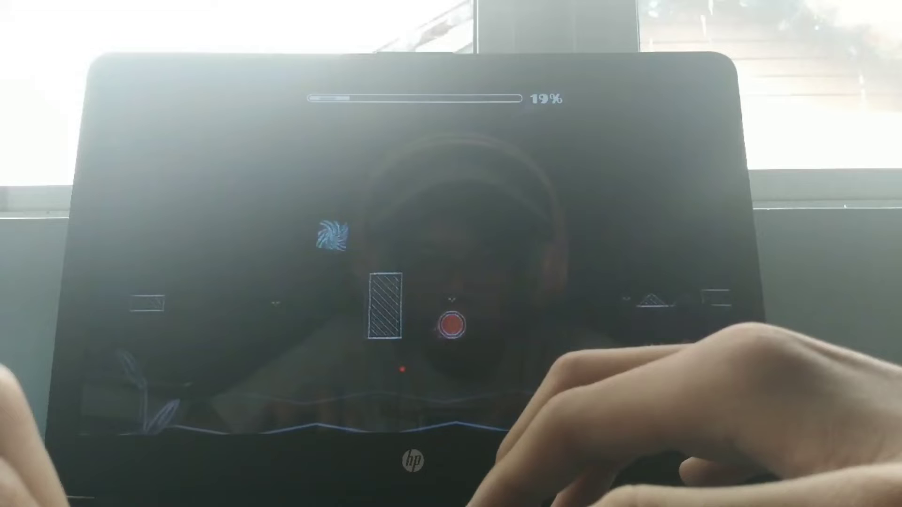
Flip gravity onto the lower track and at the blue orbs to carry the attempt past 30%
key(space)
key(space)
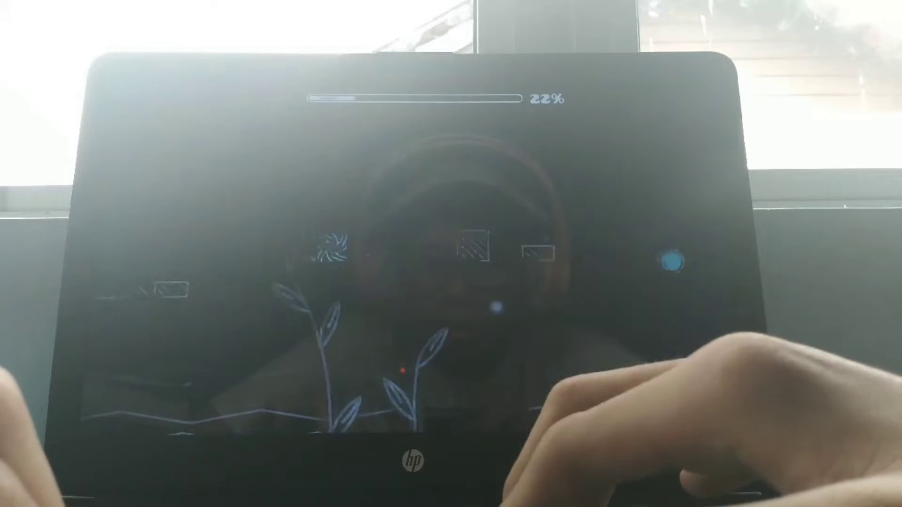
key(space)
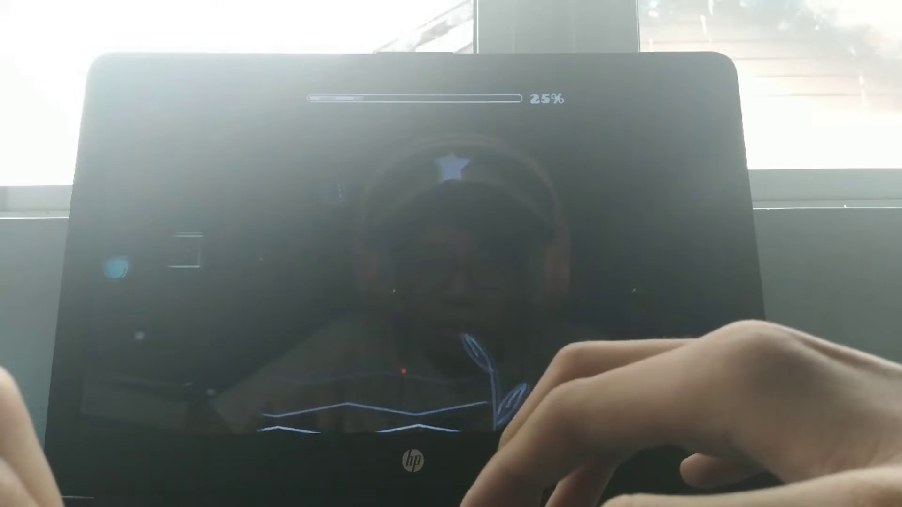
key(space)
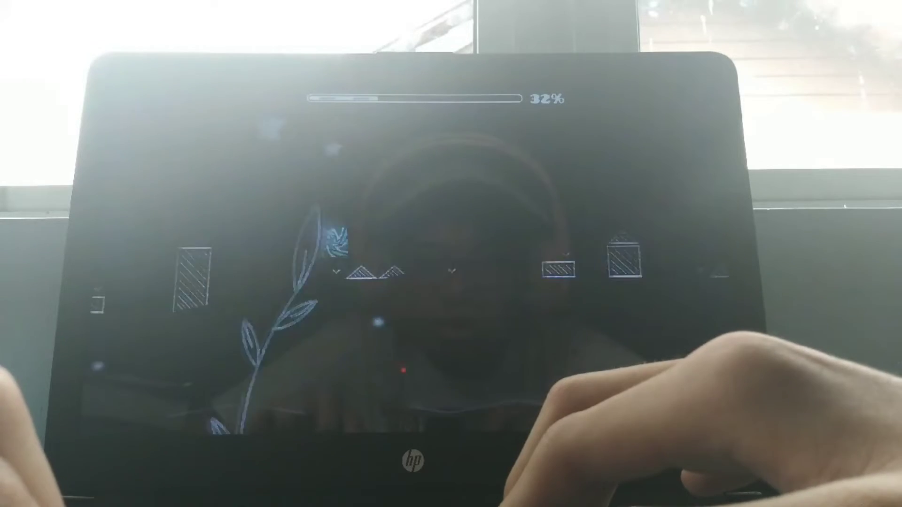
key(space)
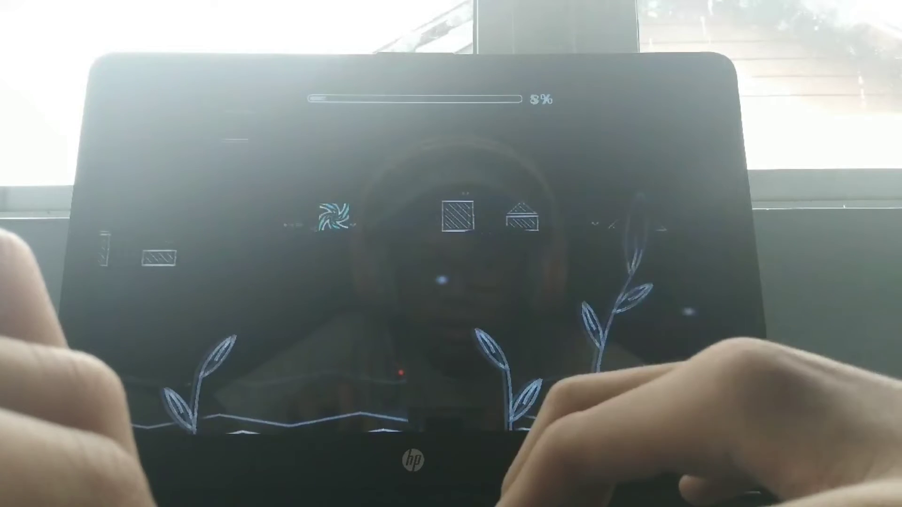
Jump over the mid-stretch obstacle on the current attempt of The Negative
key(space)
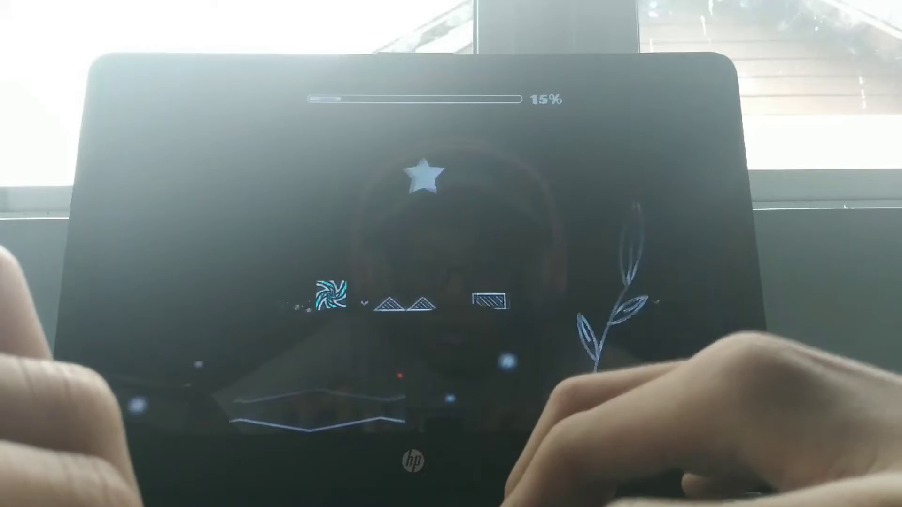
Jump onto the raised block and fly the wave through the zigzag section
key(space)
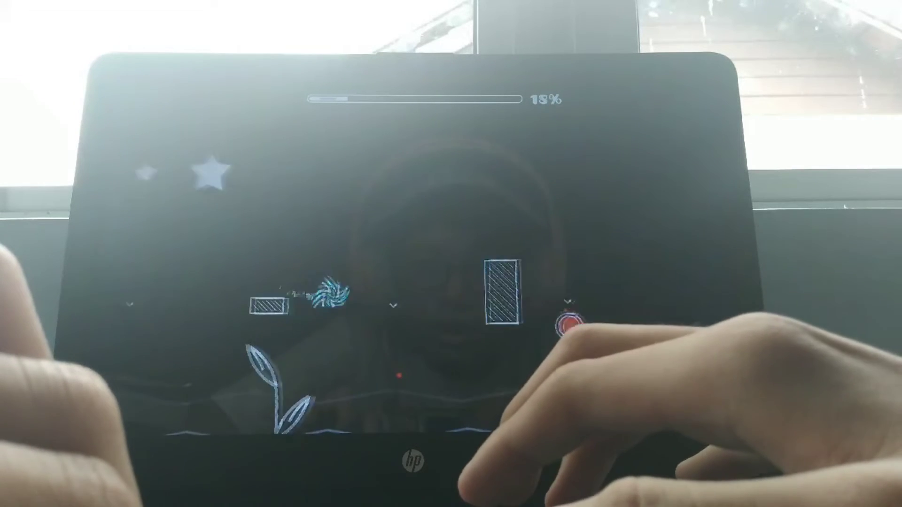
key(space)
key(space)
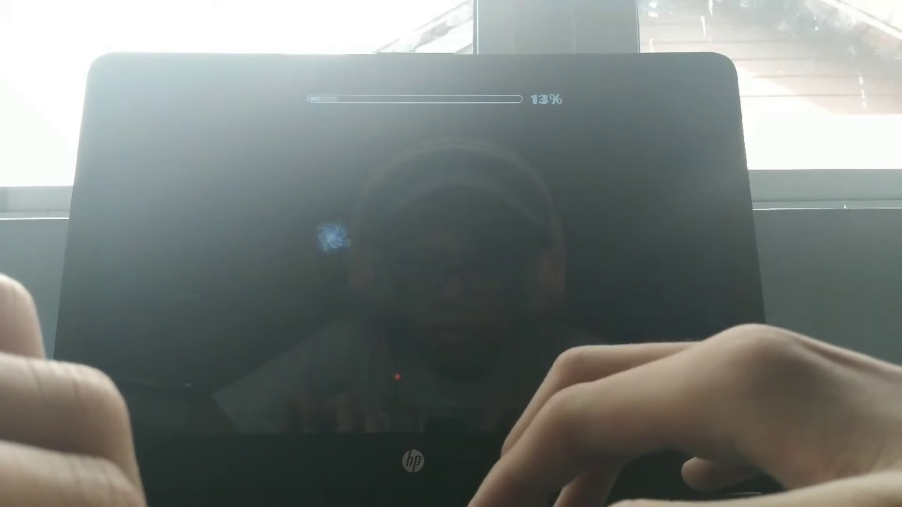
Hop up the raised blocks and bounce off the blue orbs to reach 17%
key(space)
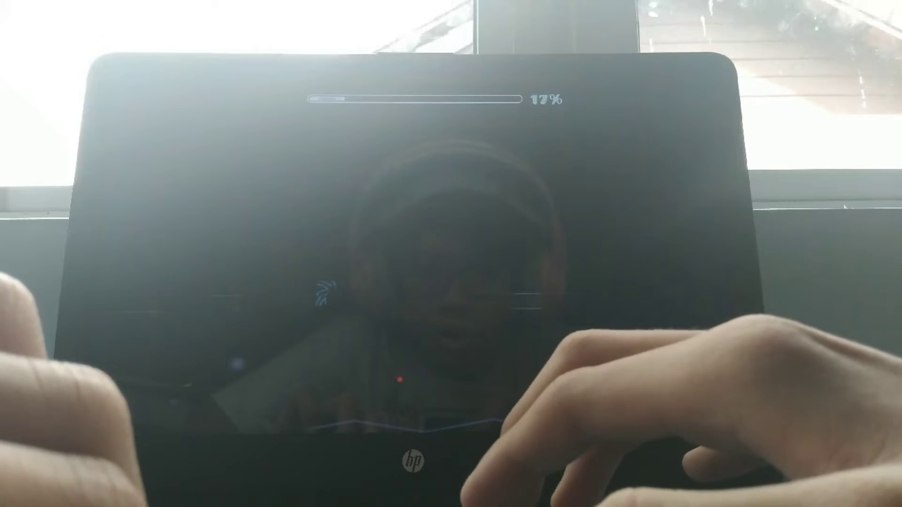
key(space)
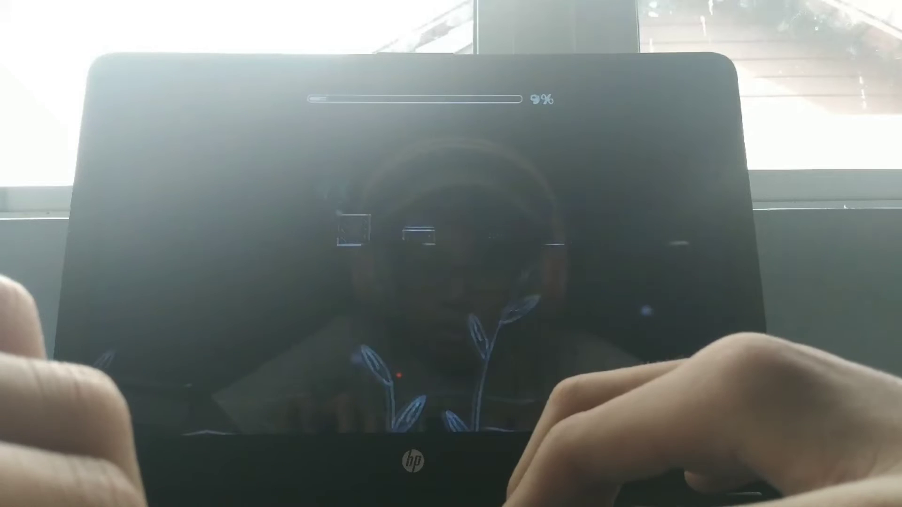
key(space)
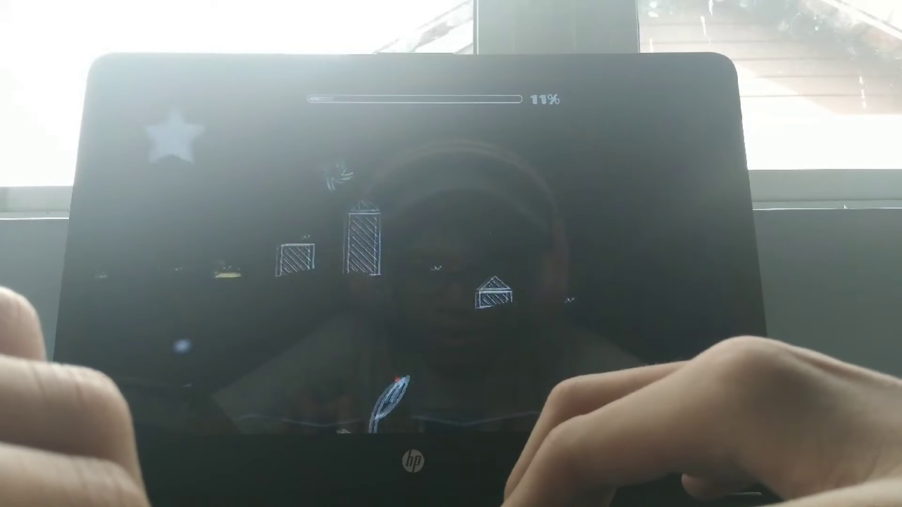
key(space)
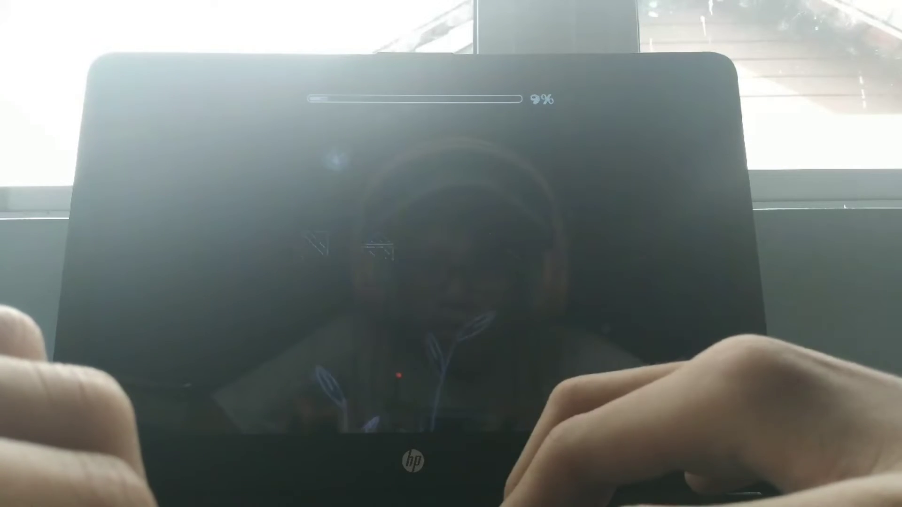
key(space)
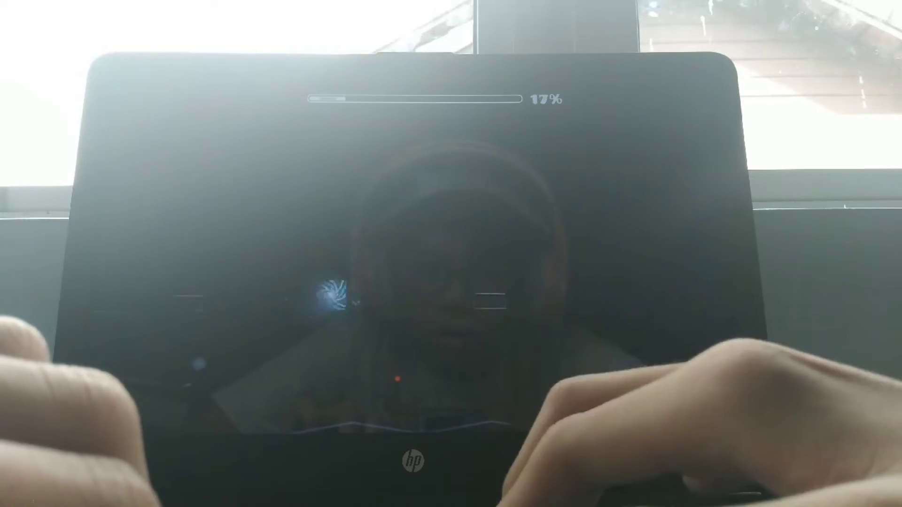
Bounce off the orb into block form, then exit the failed run to the level info
key(space)
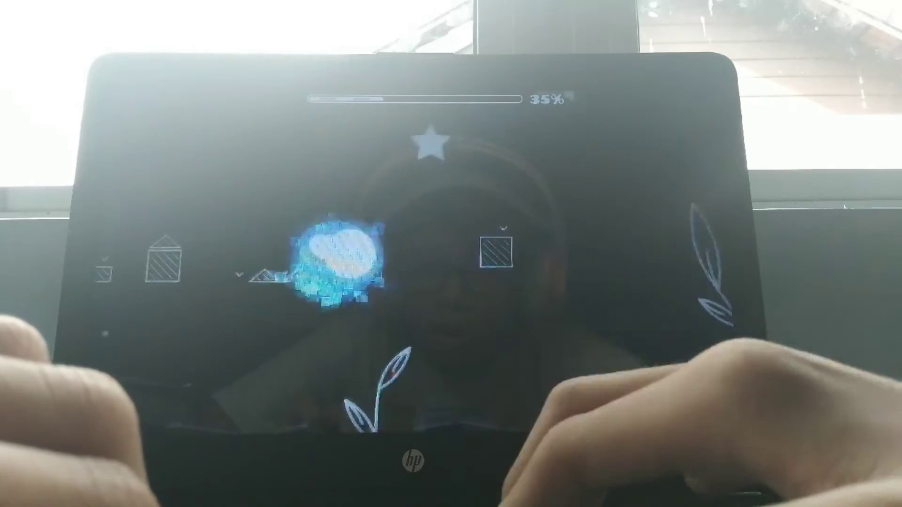
key(Escape)
key(Escape)
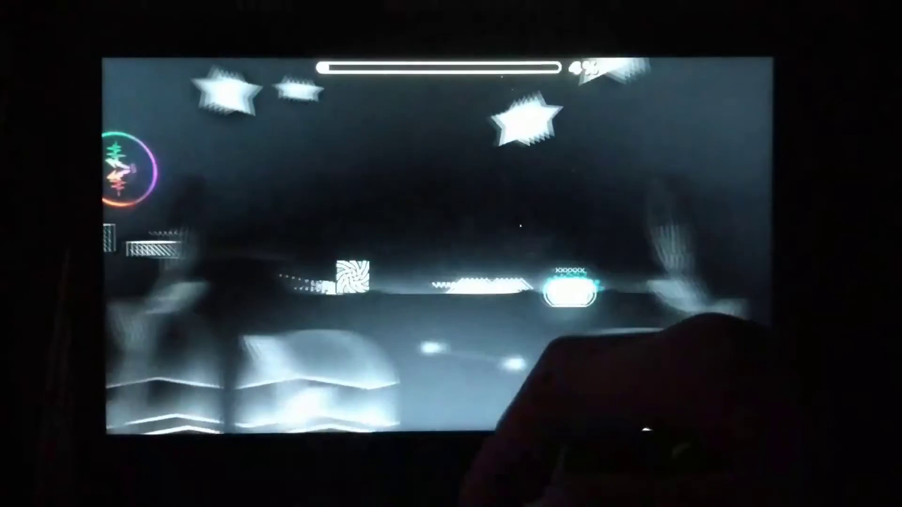
click(520, 225)
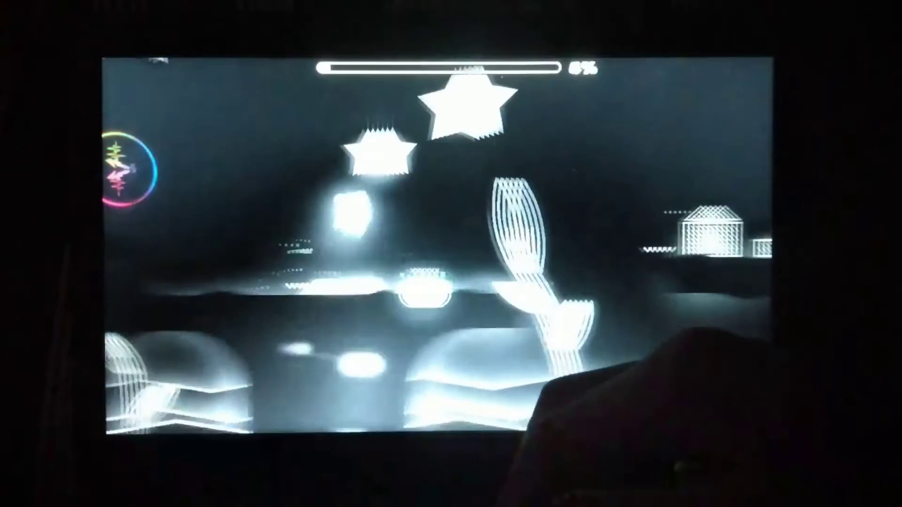
Jump the orbs and first platforms on a fresh attempt of The Negative
key(space)
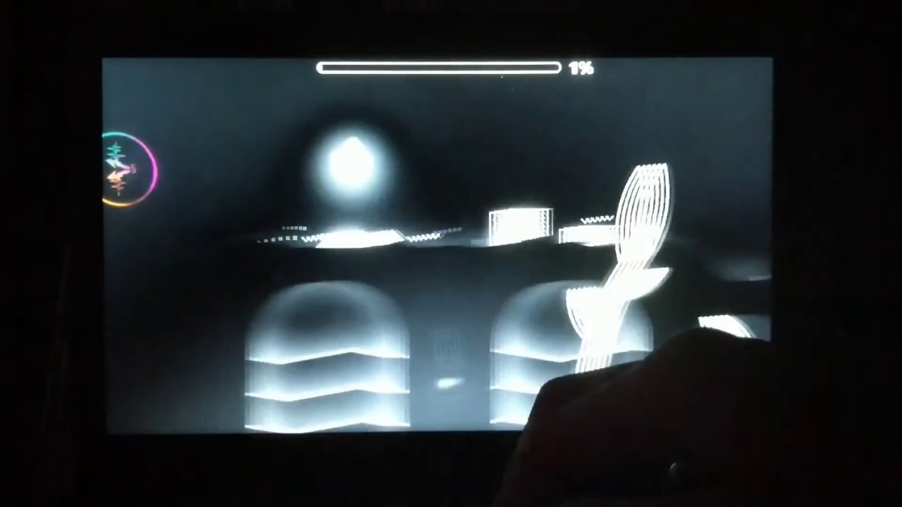
click(521, 226)
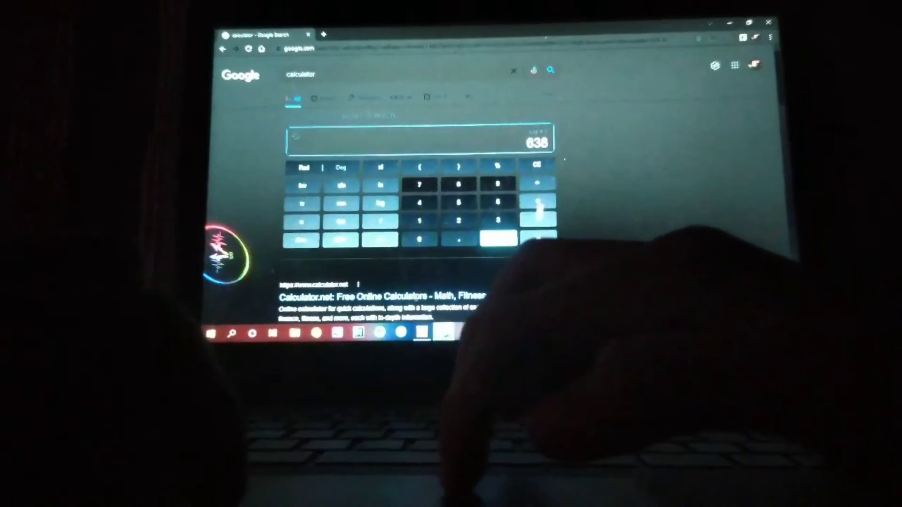
Add an operator after 638 in Google's calculator widget
click(538, 181)
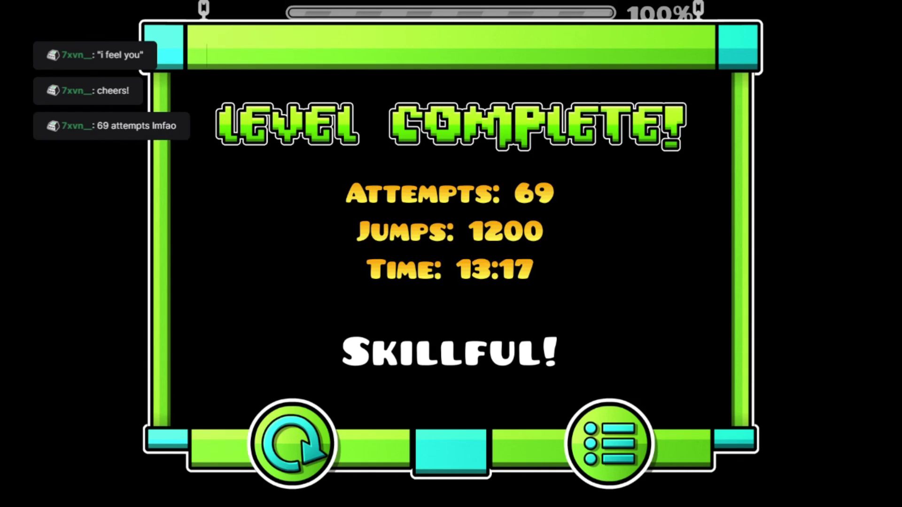
Back out from the results through the level page and Saved Levels to the online levels menu
key(Escape)
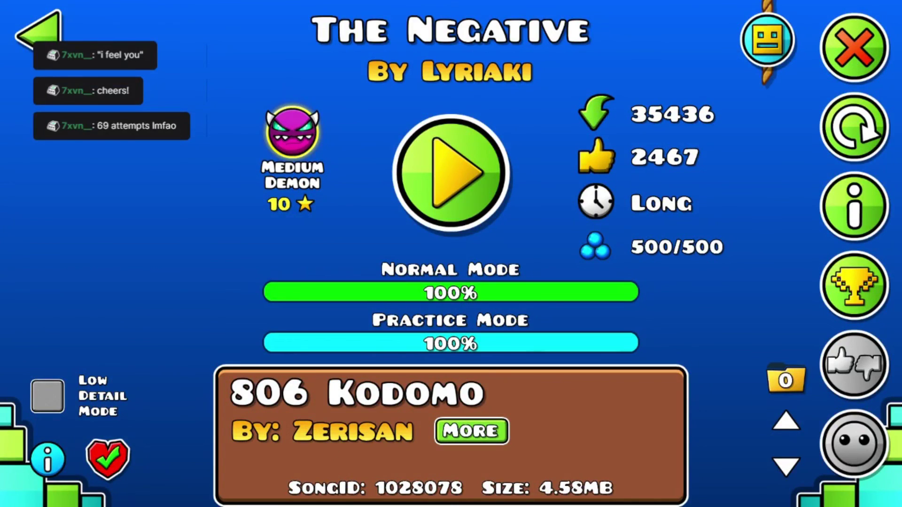
key(Escape)
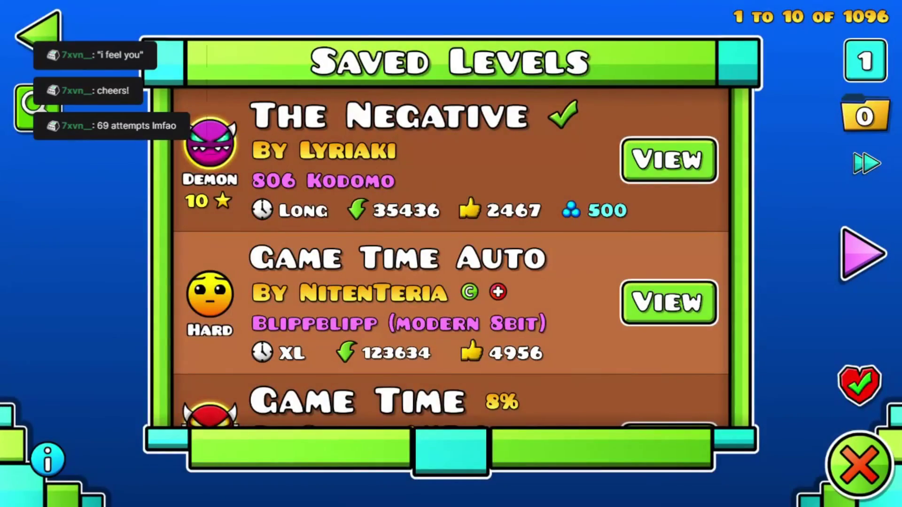
scroll(451, 254, down, 3)
key(Escape)
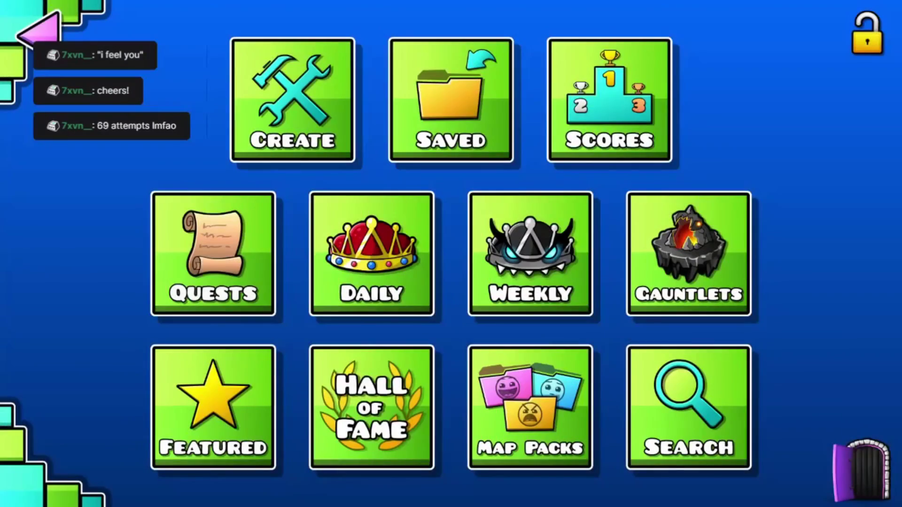